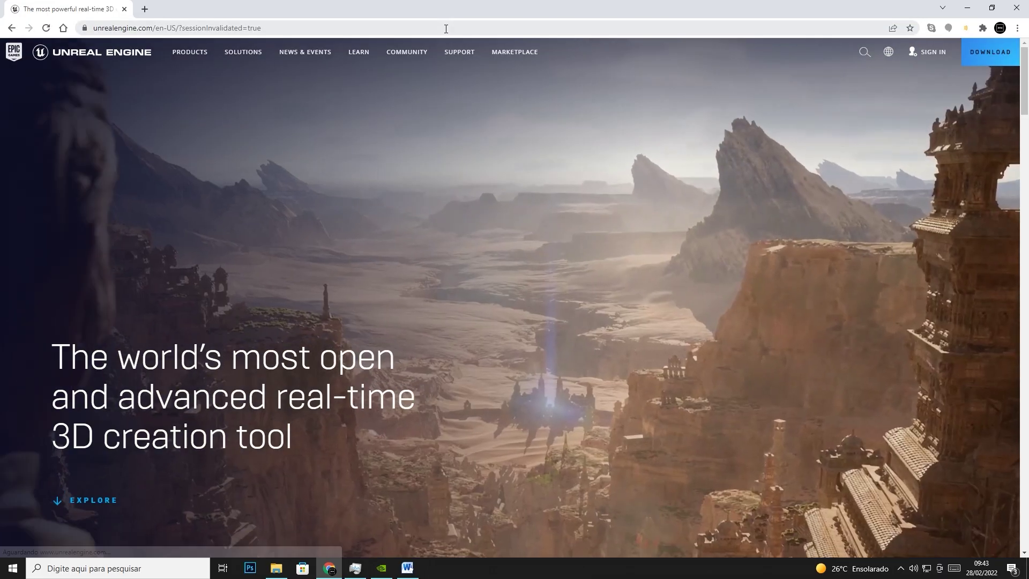
- Load google.com in Chrome and scroll down the Unreal Engine homepage to the free download offer
{"action": "left_click", "coordinate": [312, 27]}
{"action": "type", "text": "google.com"}
{"action": "key", "text": "Return"}
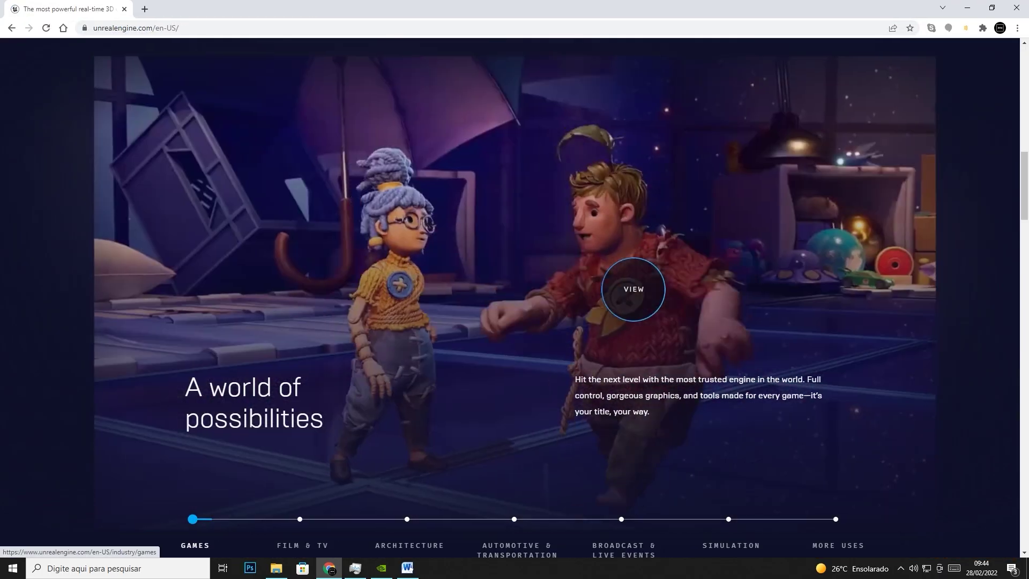
{"action": "scroll", "coordinate": [550, 316], "scroll_direction": "down", "scroll_amount": 15}
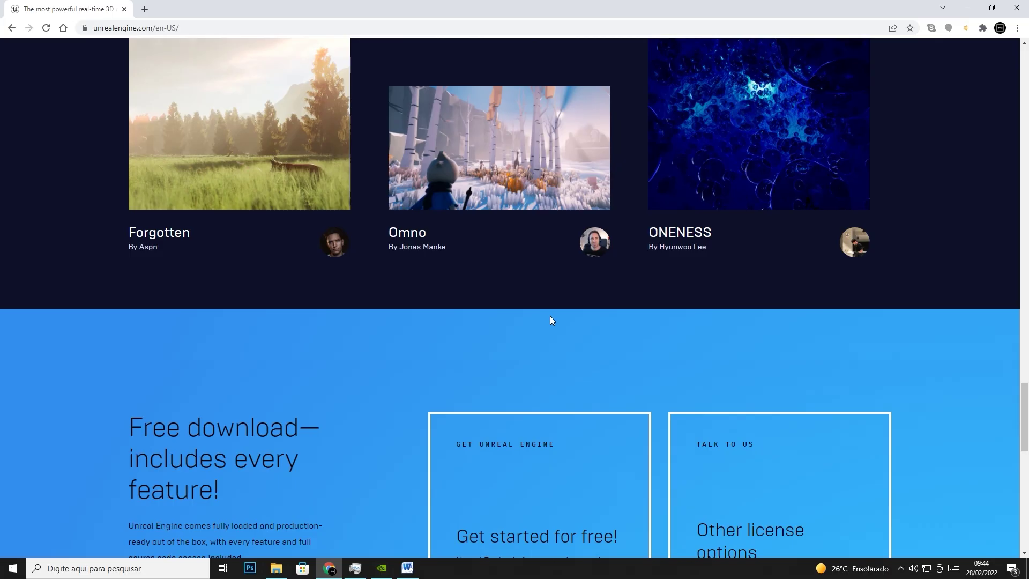
{"action": "scroll", "coordinate": [550, 320], "scroll_direction": "down", "scroll_amount": 10}
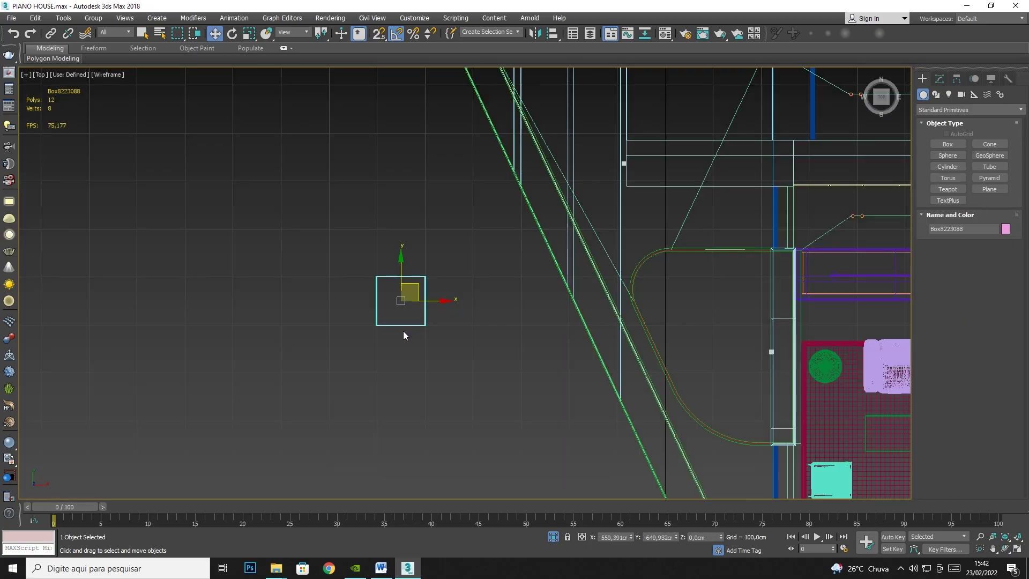
{"action": "scroll", "coordinate": [273, 176], "scroll_direction": "down", "scroll_amount": 5}
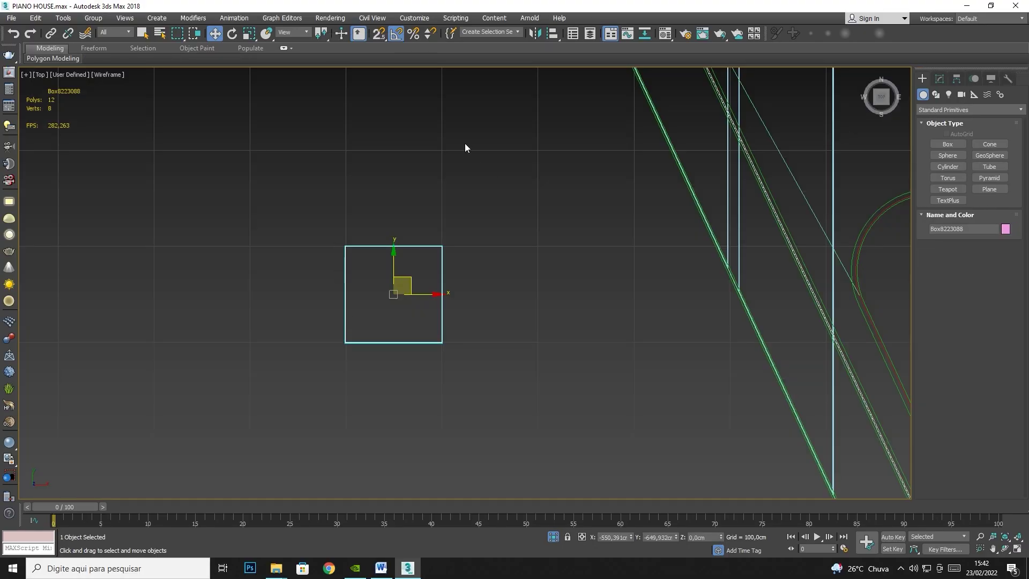
{"action": "scroll", "coordinate": [551, 291], "scroll_direction": "down", "scroll_amount": 3}
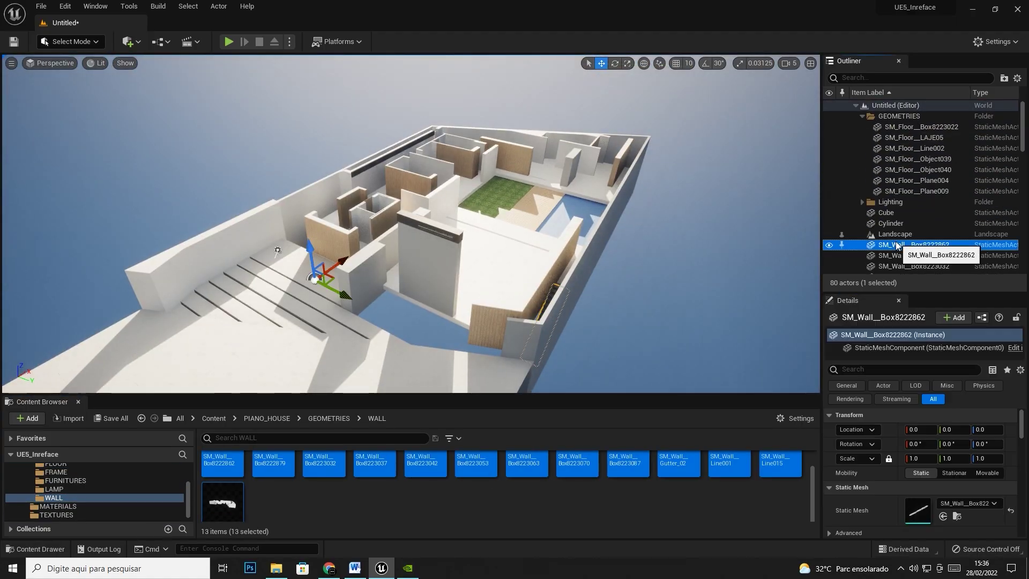
- Gather the wall meshes into the GEOMETRIES folder and choose PIANO_HOUSE as the save folder
{"action": "left_click_drag", "start_coordinate": [887, 249], "coordinate": [895, 117]}
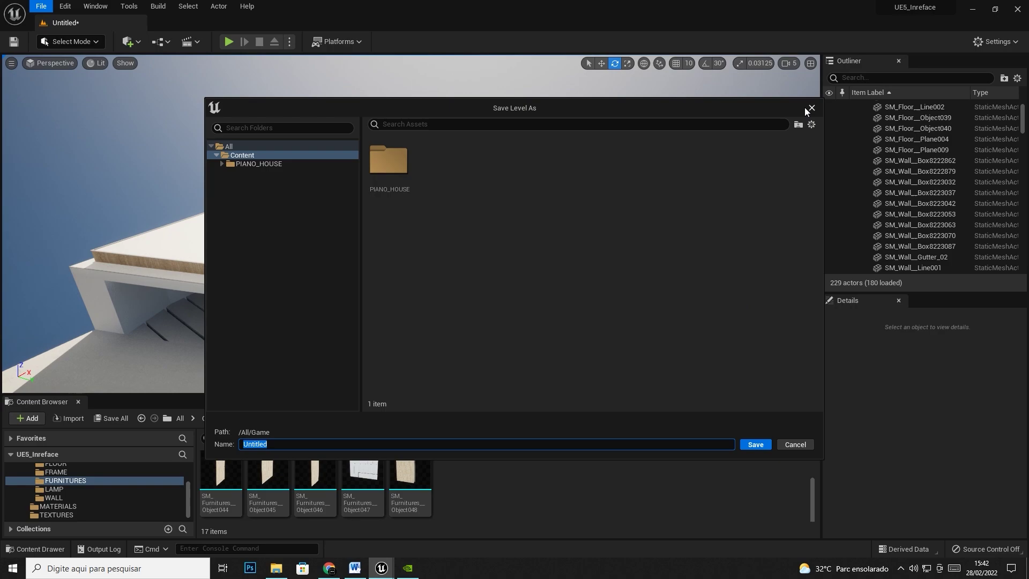
{"action": "double_click", "coordinate": [409, 171]}
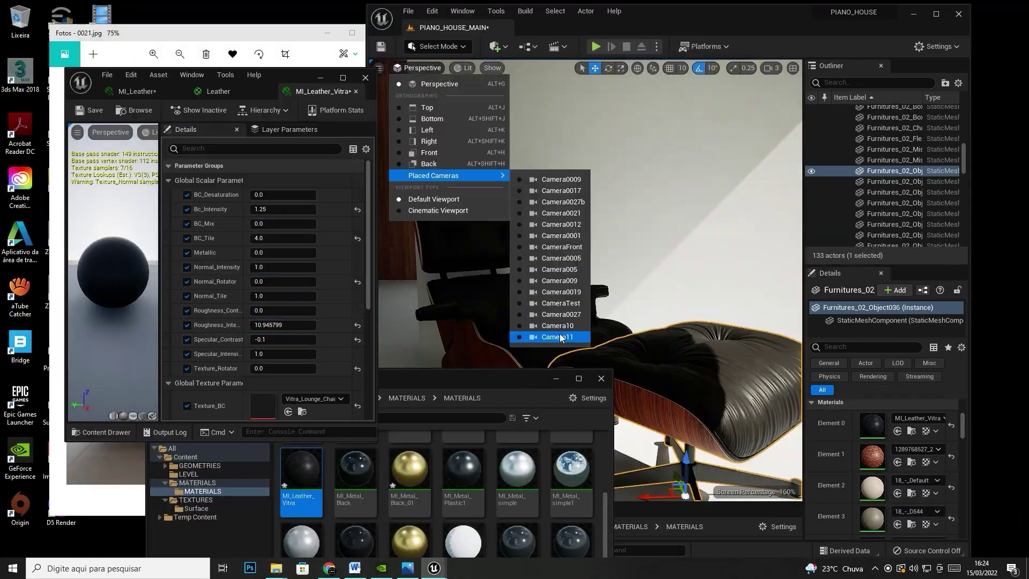
- View the scene through Camera11 and bring up RectLight10's settings in Details
{"action": "left_click", "coordinate": [560, 337]}
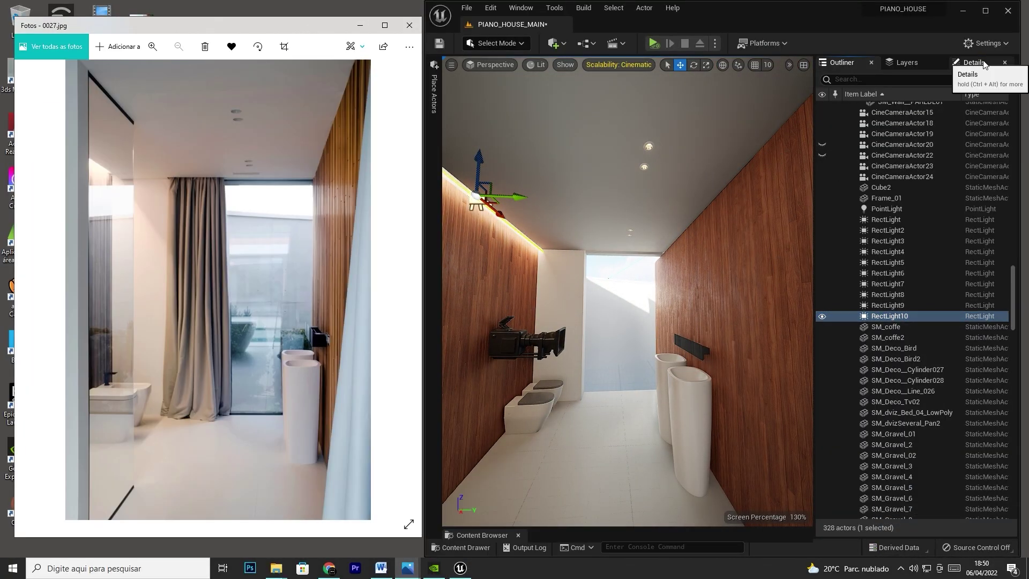
{"action": "left_click", "coordinate": [970, 62]}
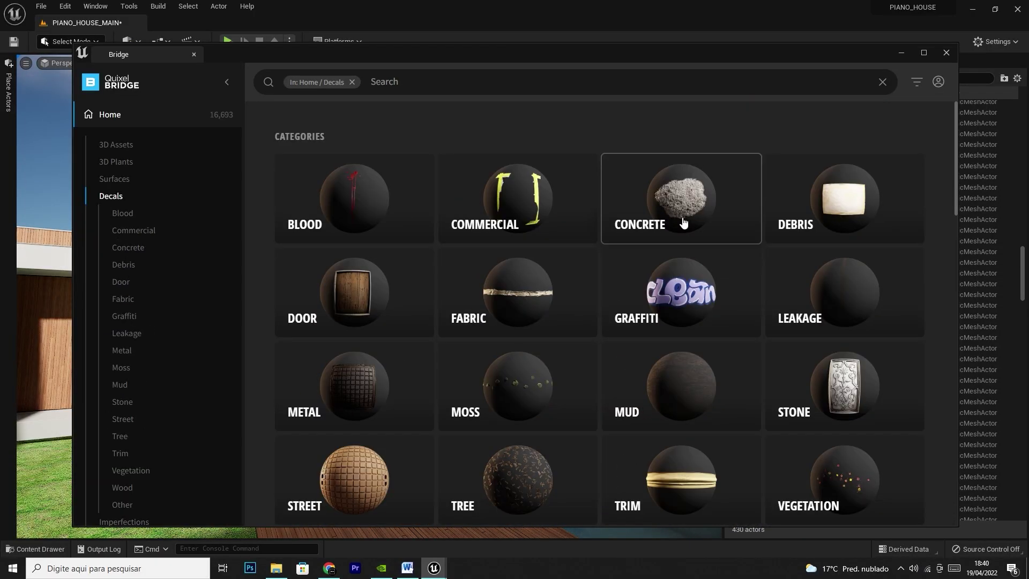
- Scroll the Quixel Bridge assets and download the Tundra Boulder rock in high quality
{"action": "scroll", "coordinate": [546, 482], "scroll_direction": "down", "scroll_amount": 2}
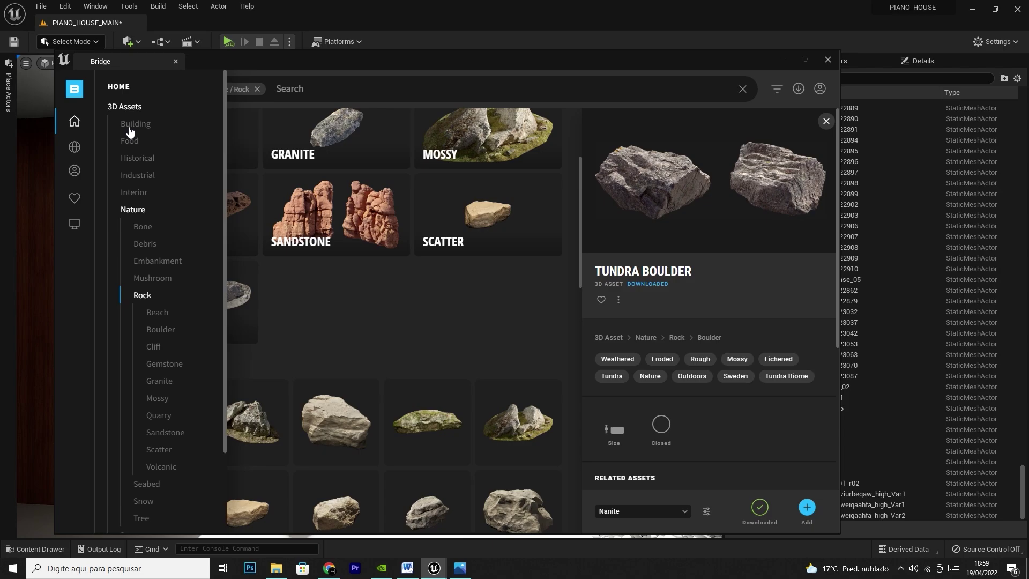
{"action": "left_click", "coordinate": [760, 509]}
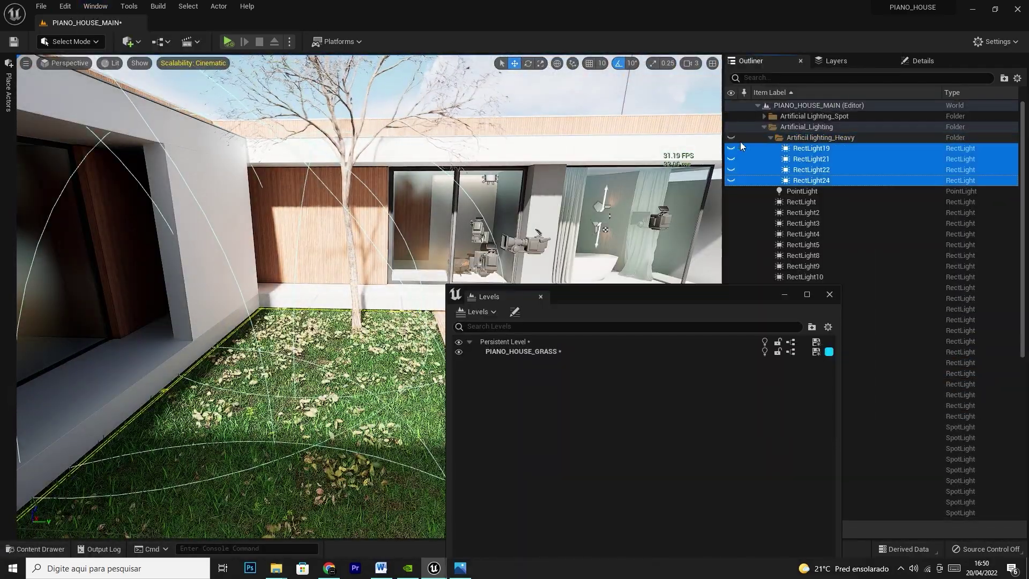
- Hide the grass level in the Levels window
{"action": "left_click", "coordinate": [458, 352]}
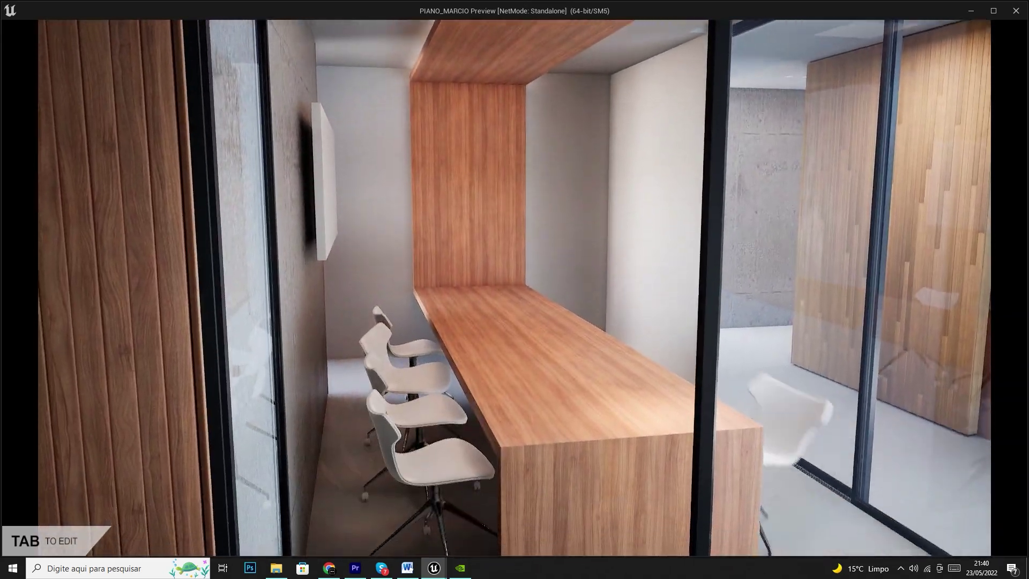
- In the walkthrough's Tab edit menu, choose the teal sofa and wood floor swatches, then hide the menu
{"action": "key", "text": "Tab"}
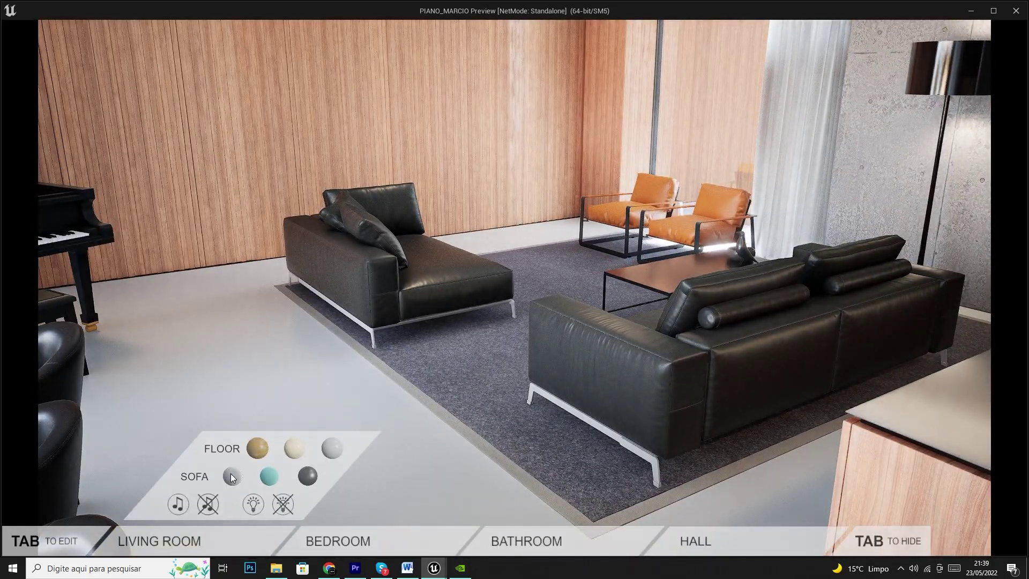
{"action": "left_click", "coordinate": [268, 476]}
{"action": "left_click", "coordinate": [258, 447]}
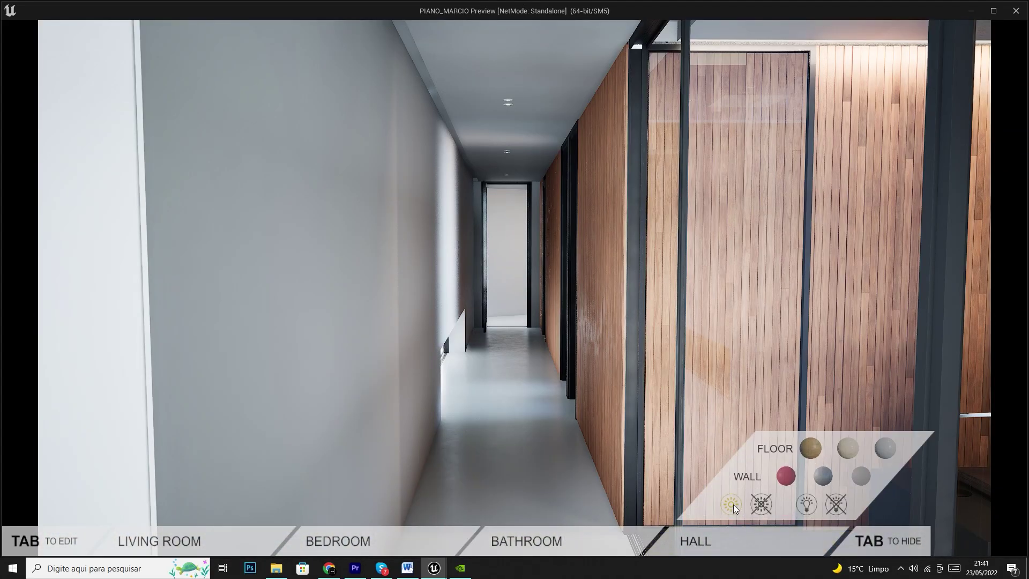
{"action": "key", "text": "Tab"}
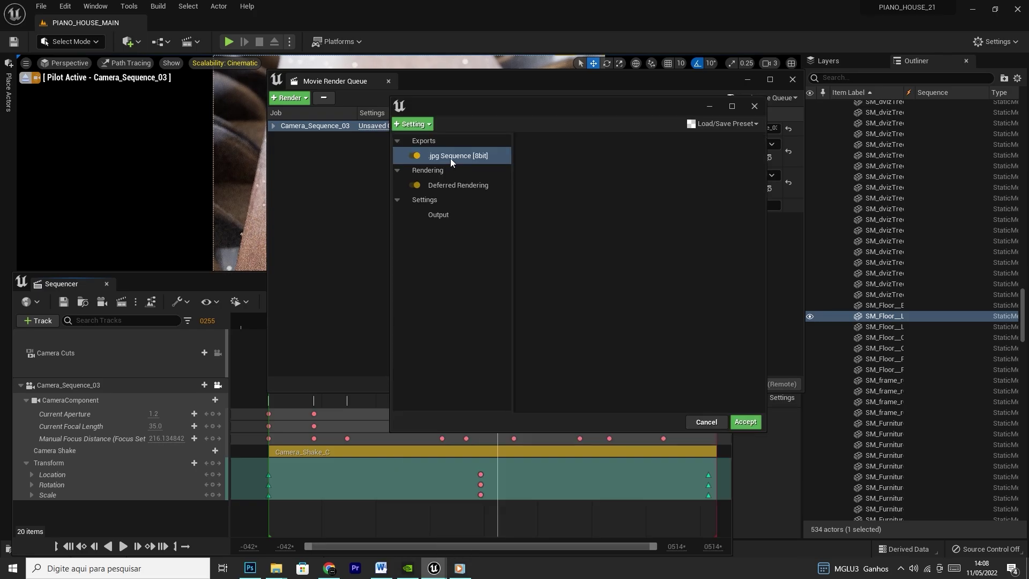
- Set PostProcessVolume Reflections Method to Standalone Ray Traced and enable Include Translucent Objects
{"action": "left_click", "coordinate": [412, 124]}
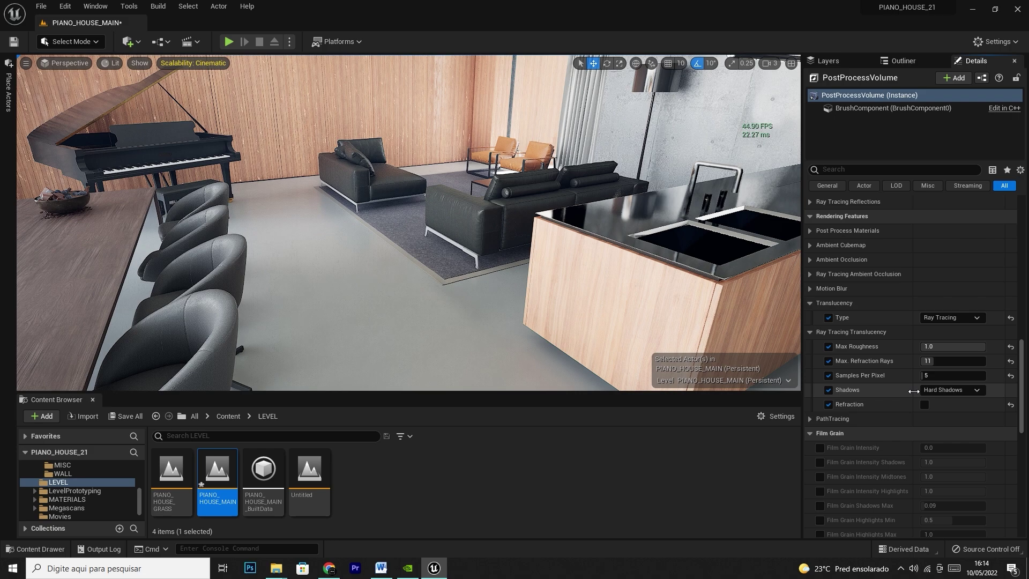
{"action": "left_click", "coordinate": [952, 249]}
{"action": "left_click", "coordinate": [943, 291]}
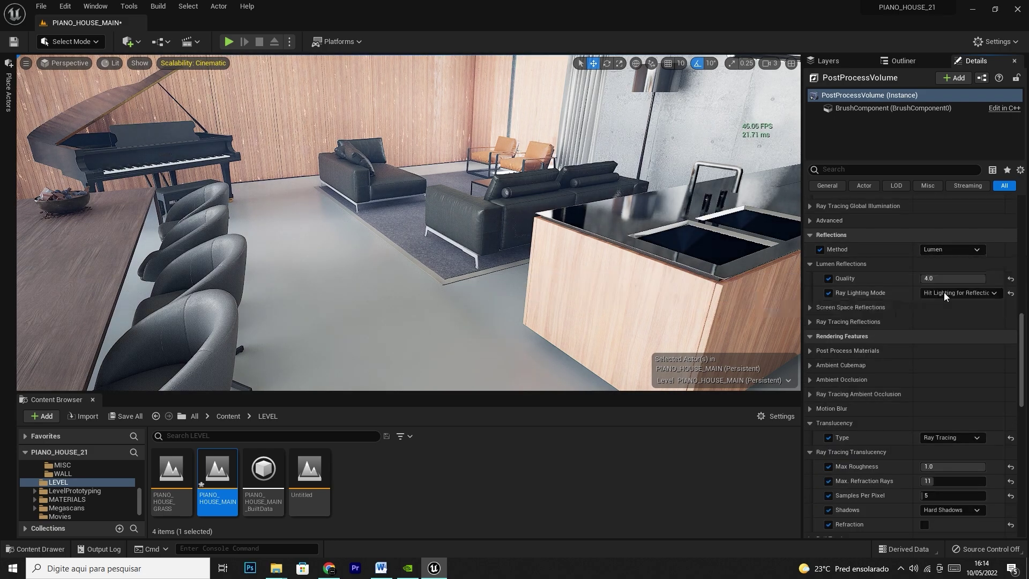
{"action": "left_click", "coordinate": [841, 321]}
{"action": "left_click", "coordinate": [925, 394]}
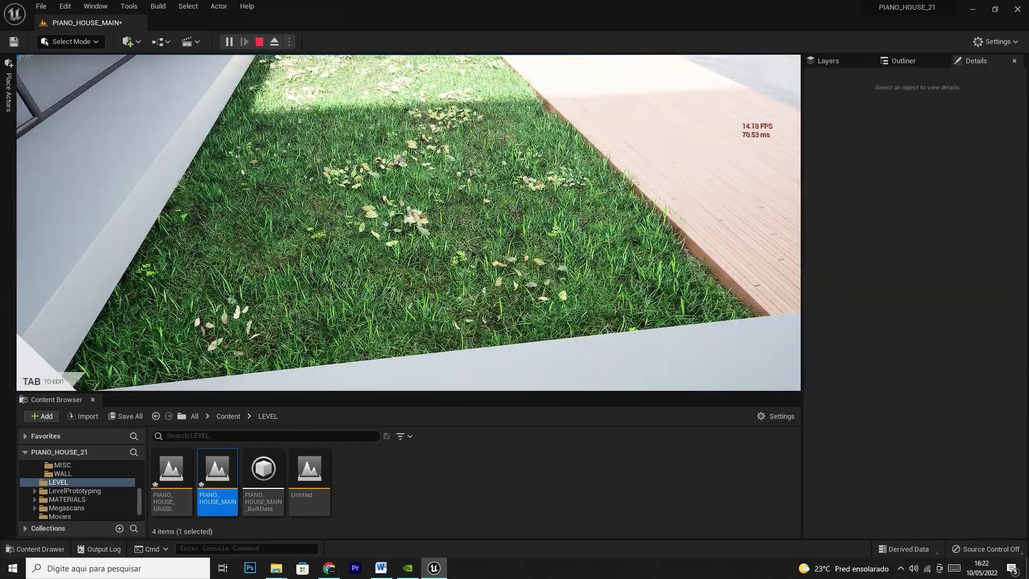
- Stop the Play In Editor session with Esc and select the courtyard tree
{"action": "key", "text": "Escape"}
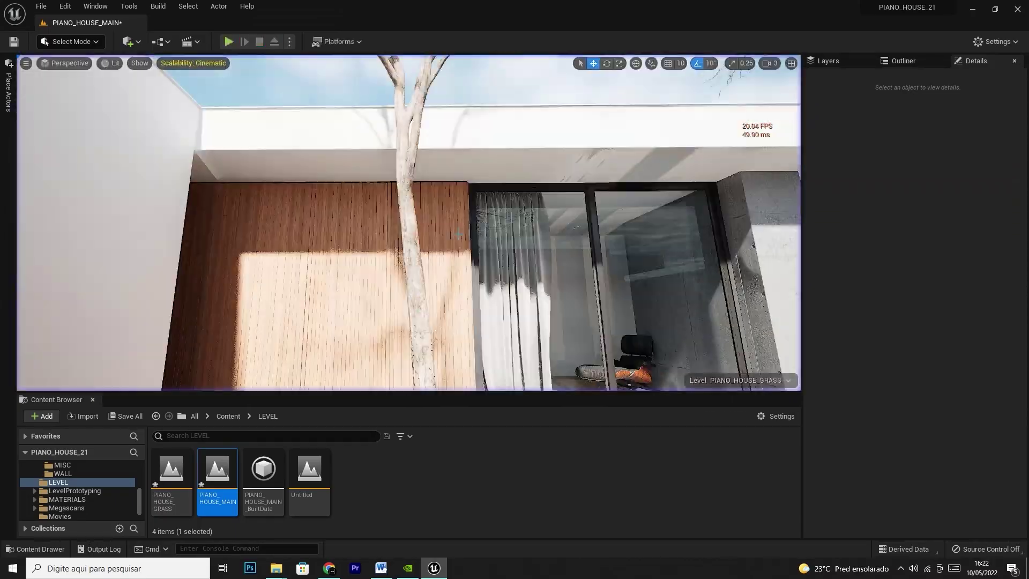
{"action": "left_click", "coordinate": [407, 168]}
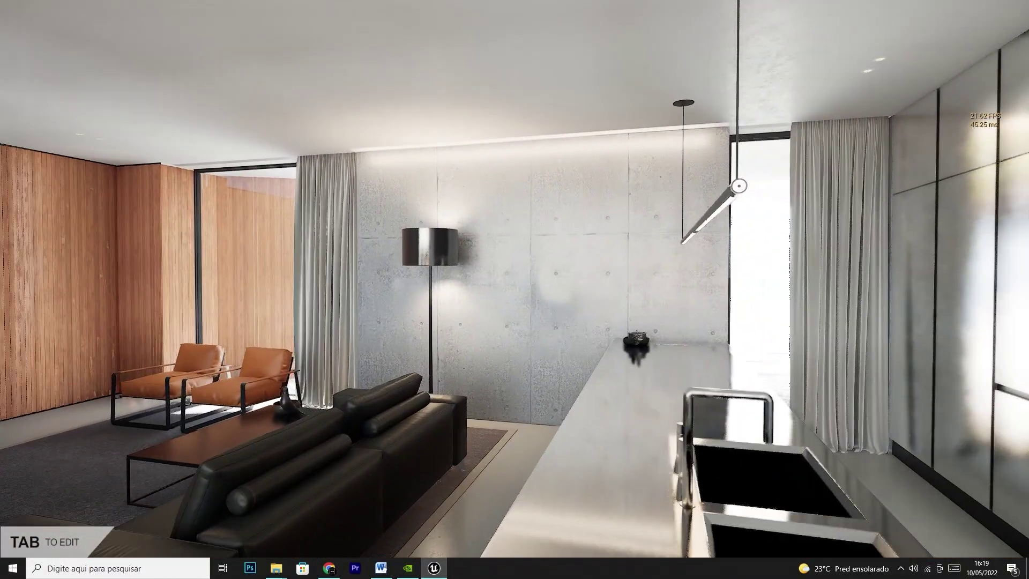
- In the Living Room menu, turn the cove light off and back on, and make the sofas grey fabric
{"action": "key", "text": "Tab"}
{"action": "left_click", "coordinate": [183, 542]}
{"action": "left_click", "coordinate": [294, 501]}
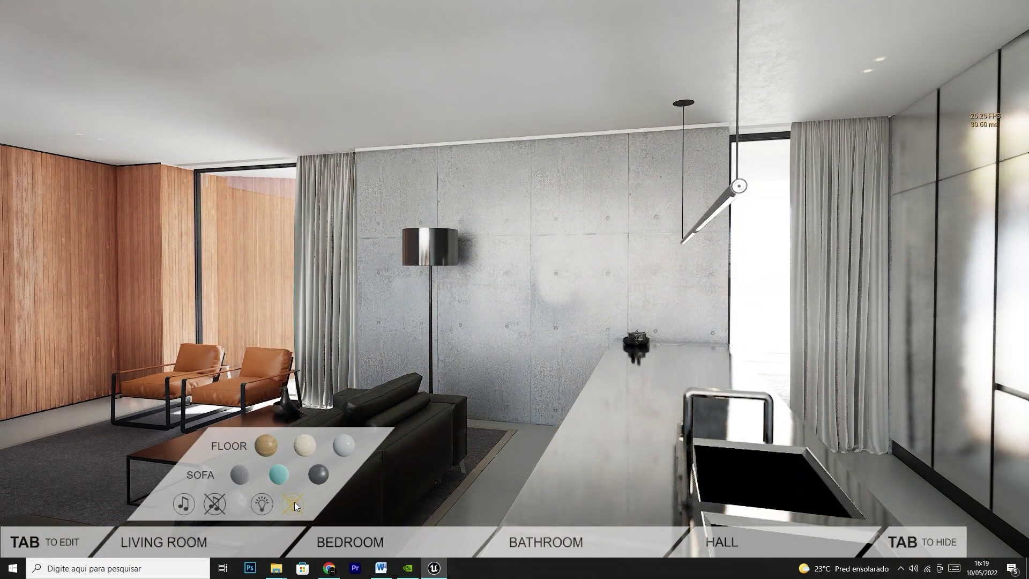
{"action": "left_click", "coordinate": [262, 505]}
{"action": "left_click", "coordinate": [279, 476]}
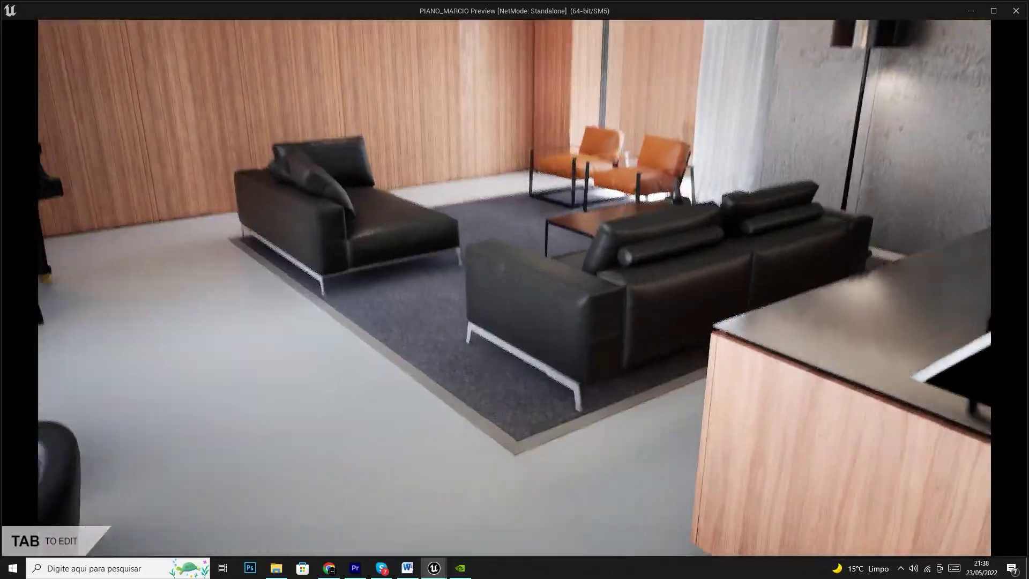
{"action": "key", "text": "Tab"}
{"action": "left_click", "coordinate": [172, 543]}
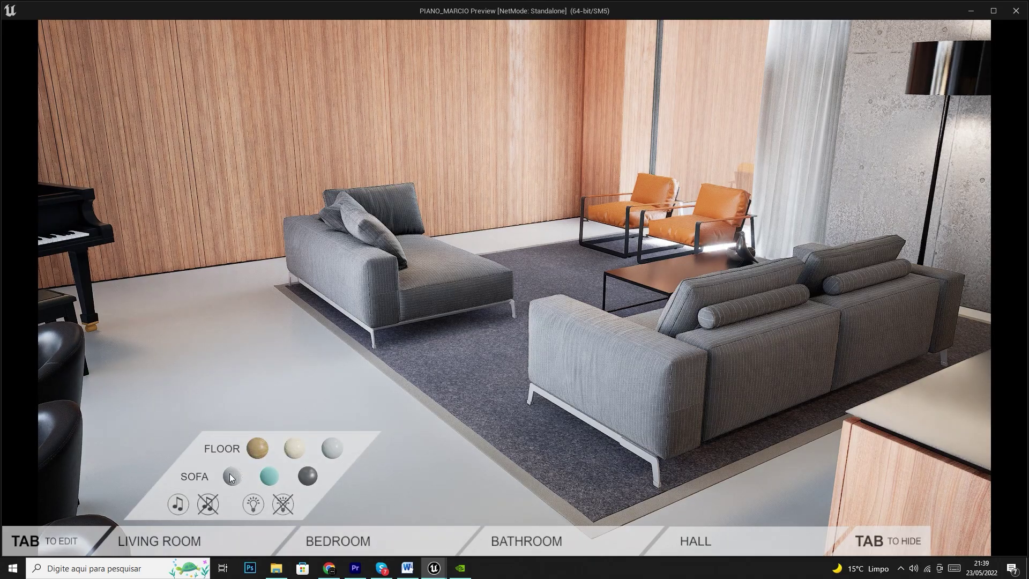